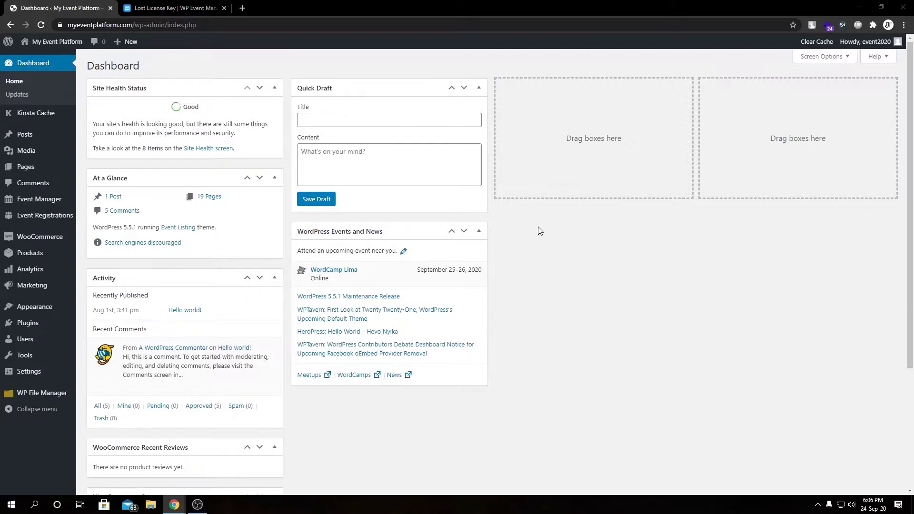
# Enable 'Hide expired listings in event archive/search' in Event Listings settings and save changes
pyautogui.moveTo(39, 198)
pyautogui.click(97, 316)
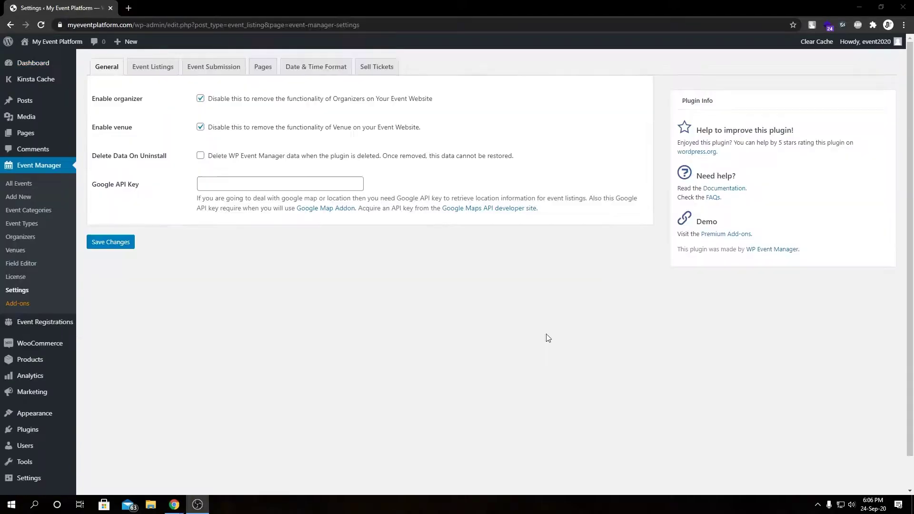
pyautogui.click(153, 66)
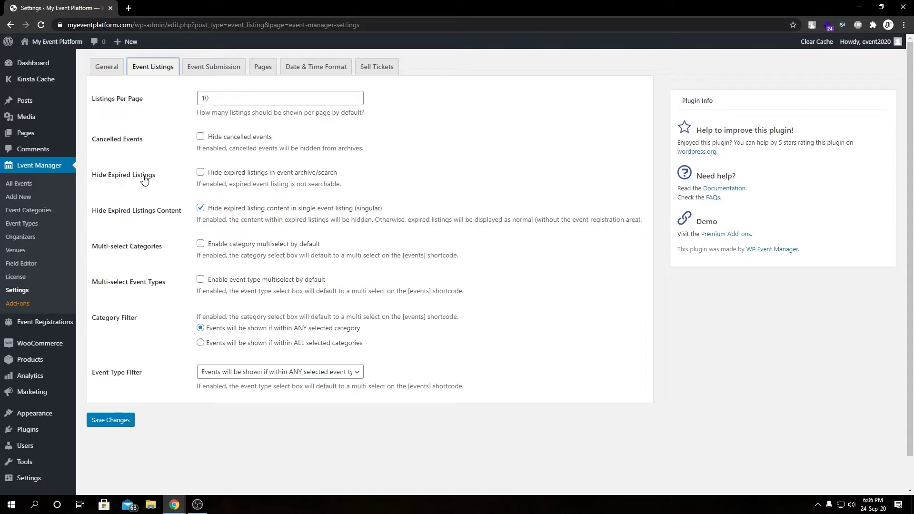
pyautogui.click(200, 173)
pyautogui.click(124, 422)
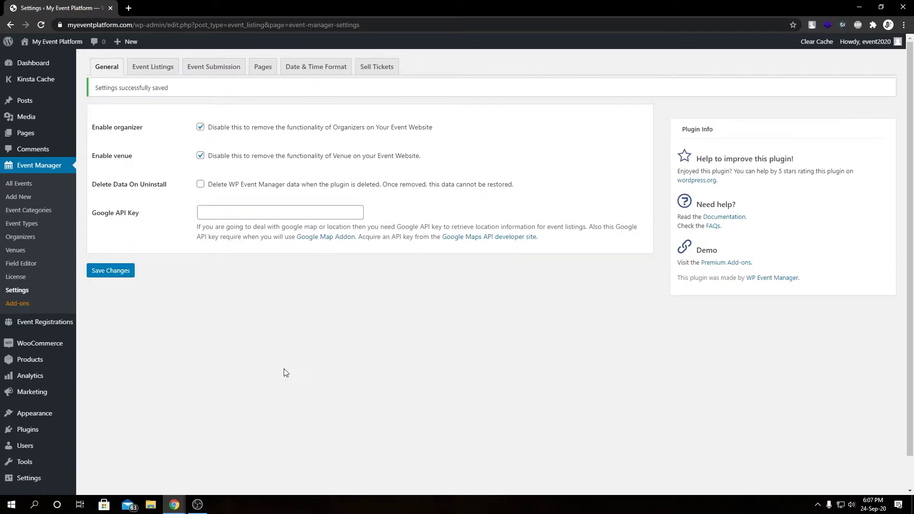
# From All Events, open the 'Event with registration' event for editing
pyautogui.click(19, 184)
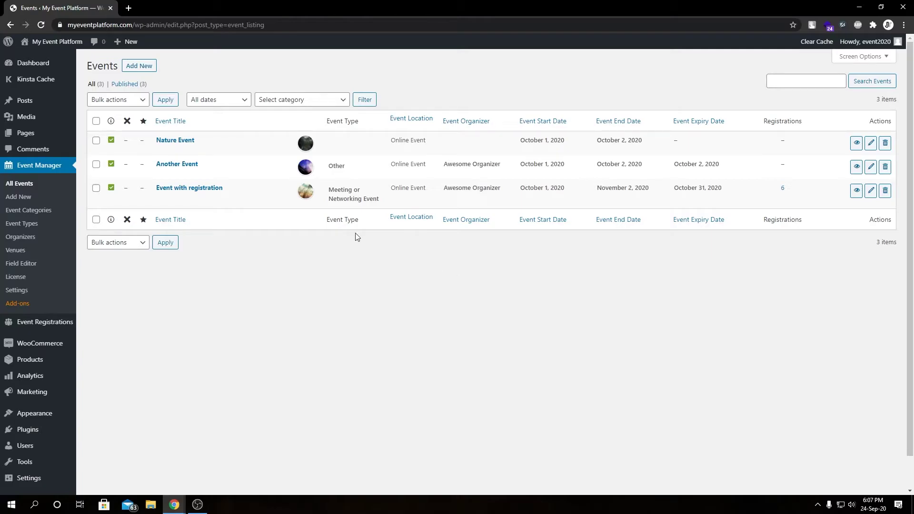
pyautogui.click(191, 189)
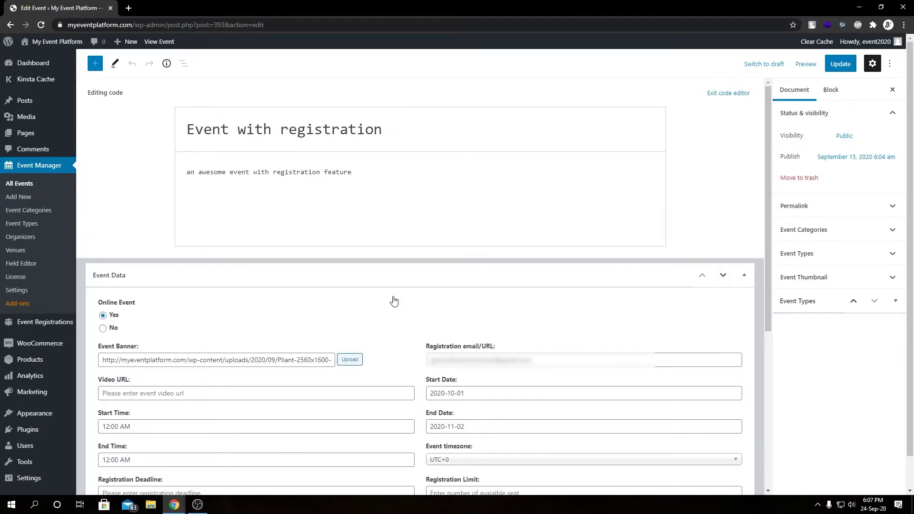
pyautogui.scroll(-2, 394, 300)
pyautogui.scroll(-2, 394, 301)
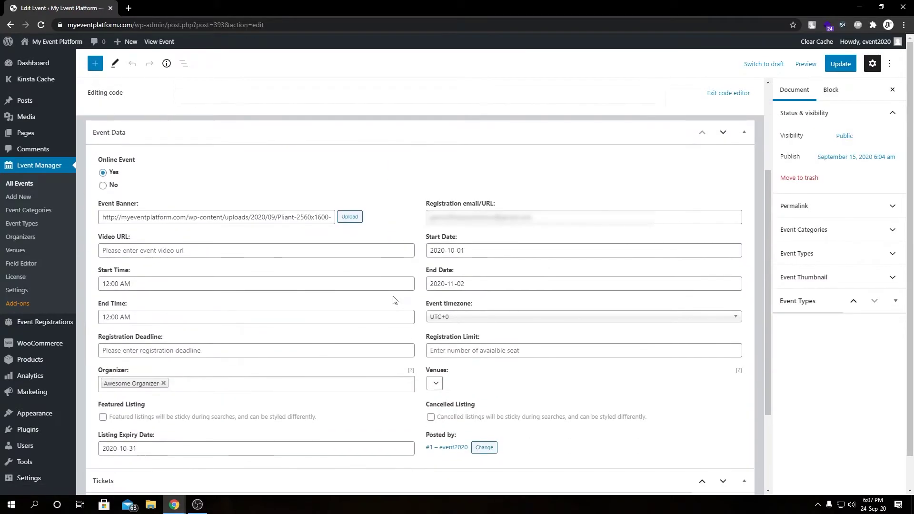
pyautogui.scroll(2, 393, 299)
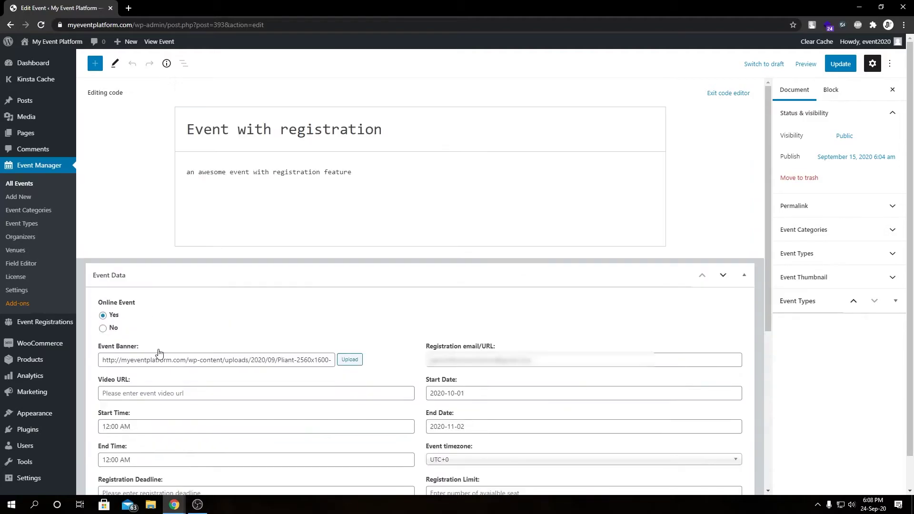
pyautogui.scroll(-4, 159, 353)
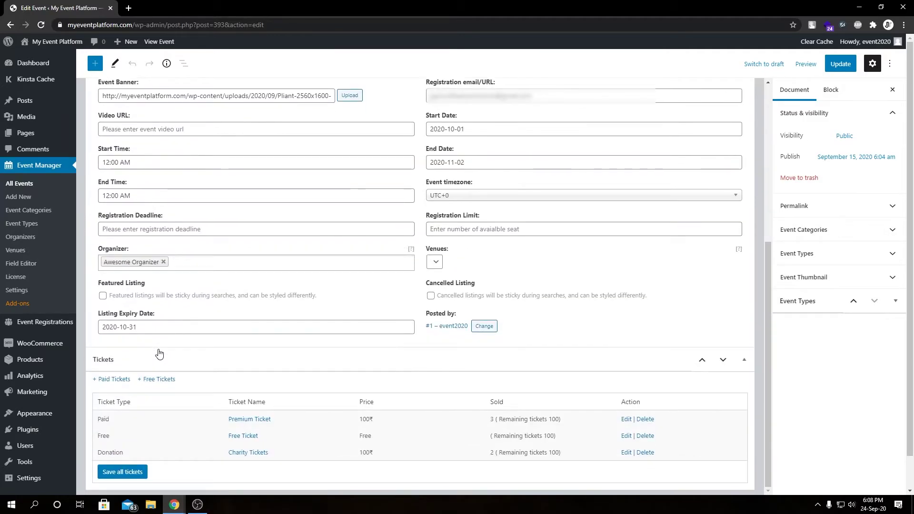
# Set the listing expiry date to 25 September 2020 and update the event
pyautogui.click(151, 326)
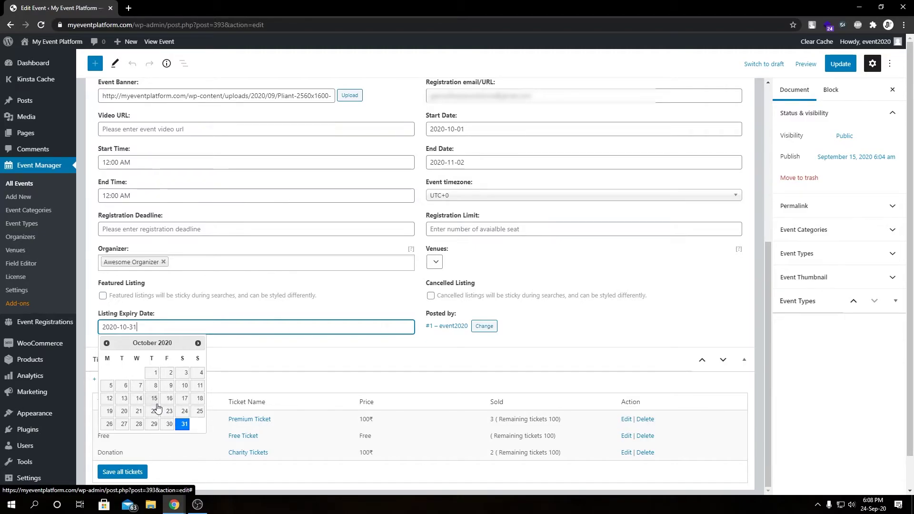
pyautogui.press('pageup')
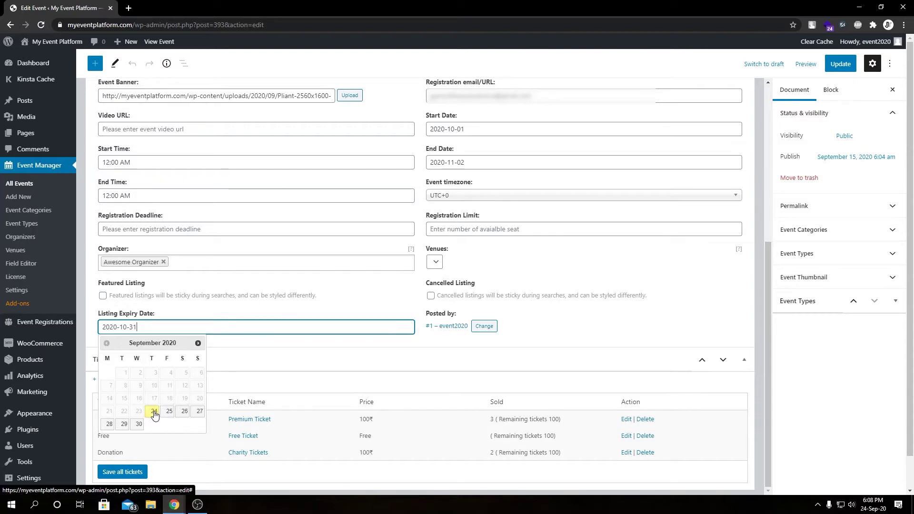
pyautogui.click(169, 412)
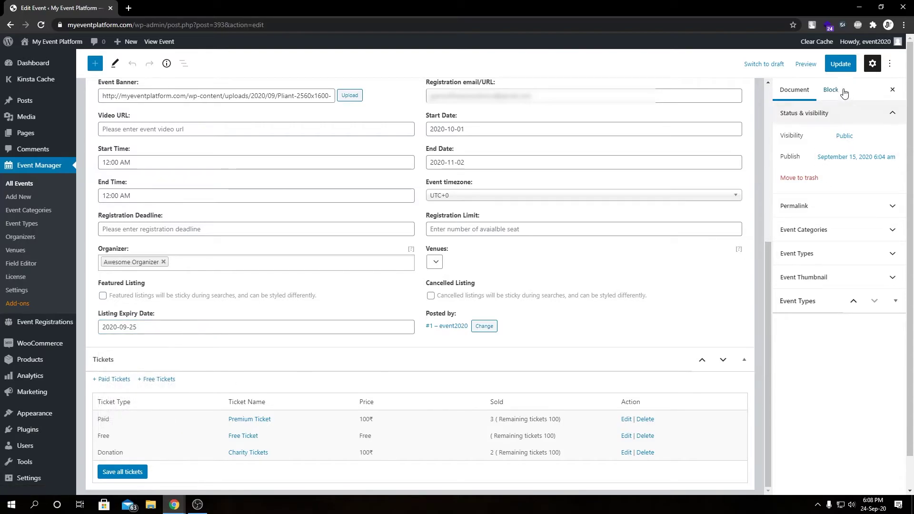
pyautogui.click(839, 64)
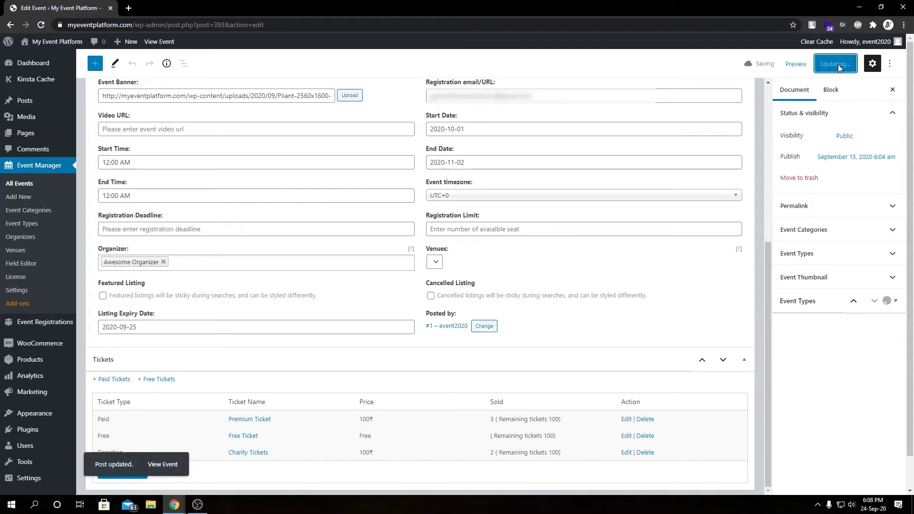
# View the updated event in a new tab and go to the public Events archive
pyautogui.rightClick(163, 464)
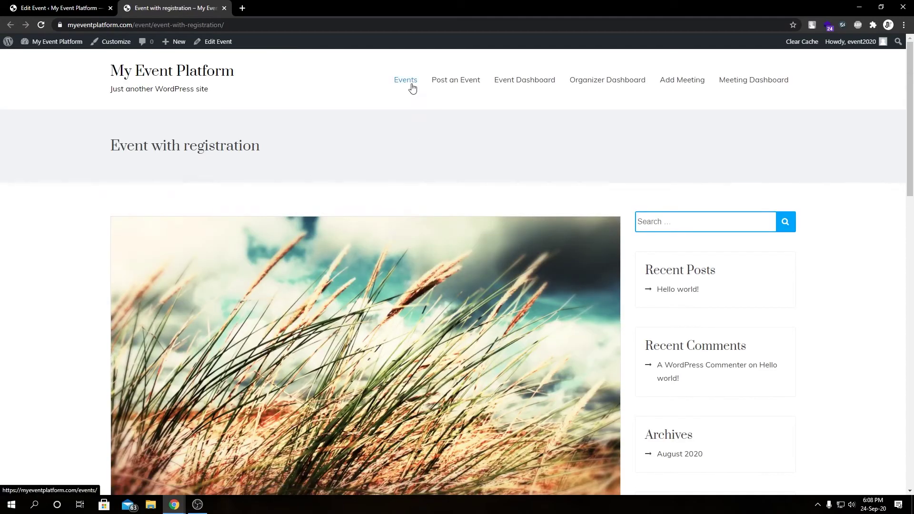
pyautogui.click(405, 80)
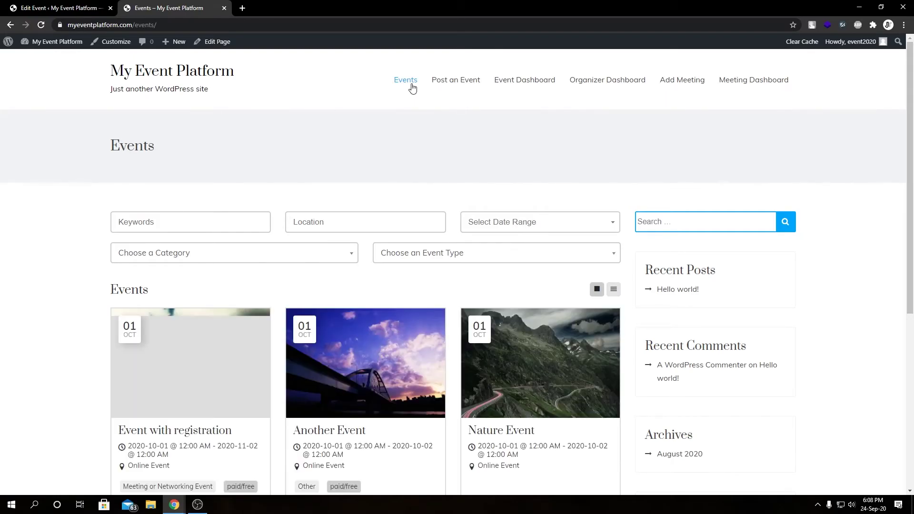
pyautogui.scroll(-2, 400, 165)
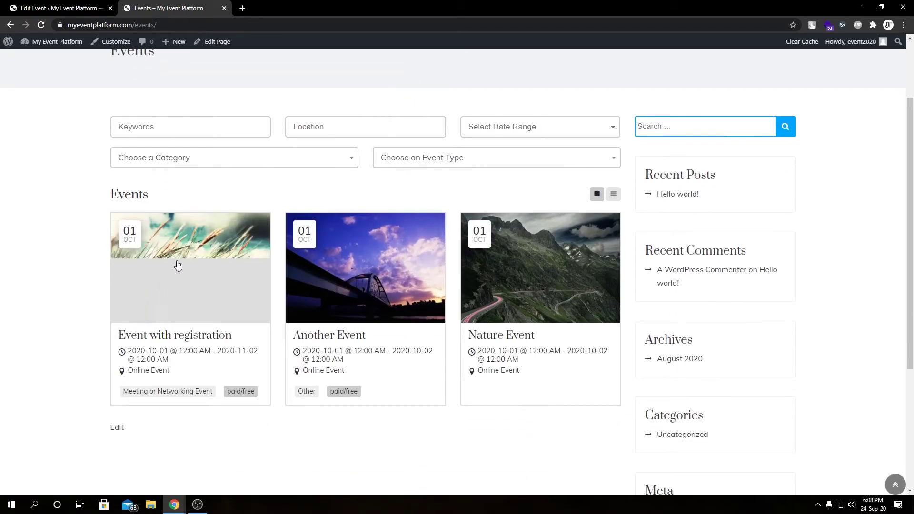